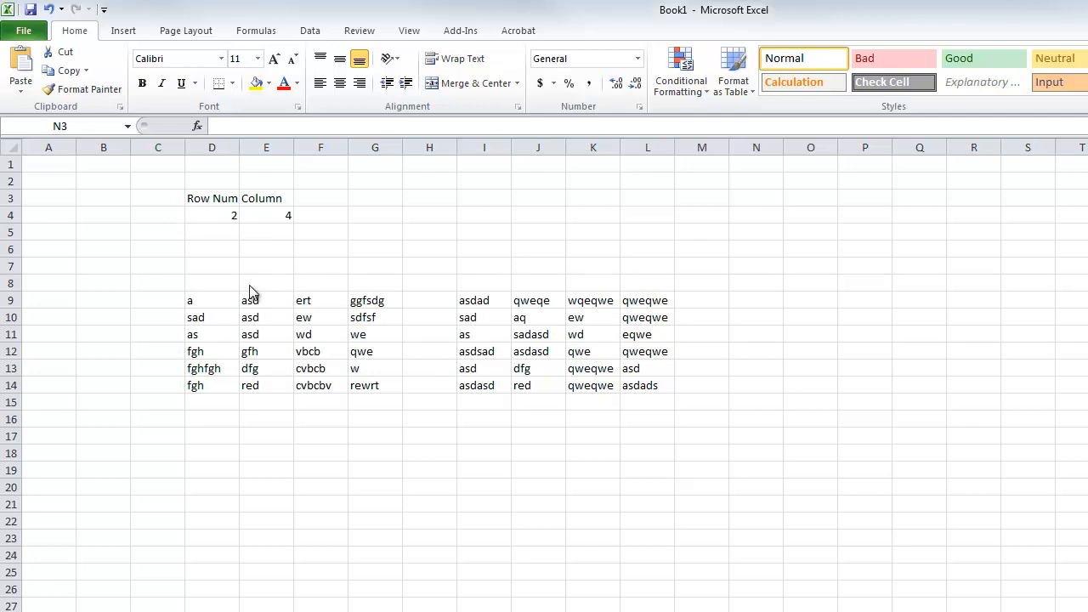
double_click(196, 300)
left_click_drag(194, 301, 377, 381)
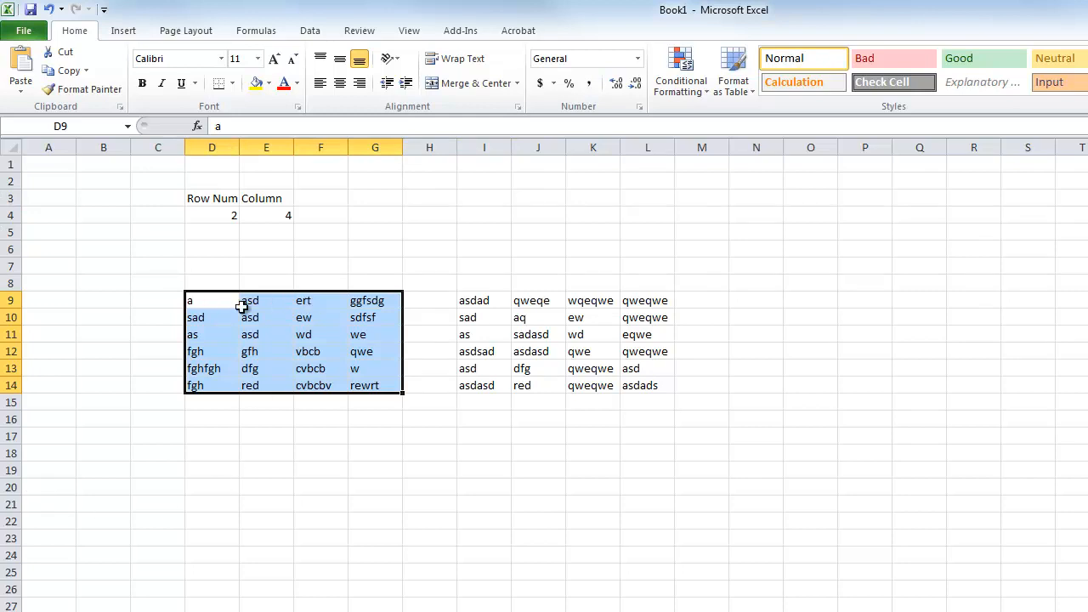
left_click(303, 363)
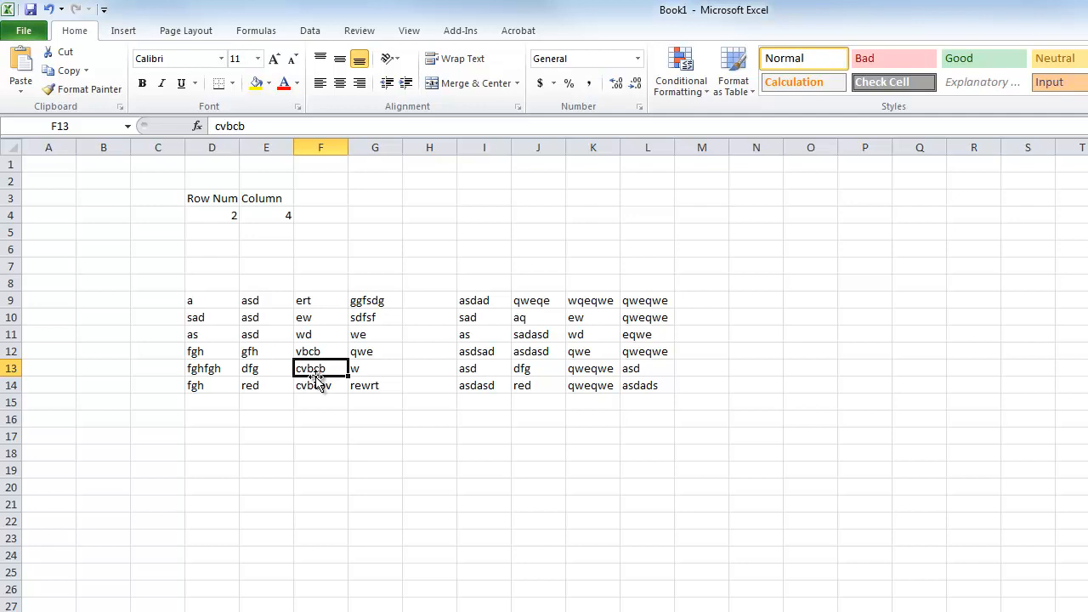
left_click(222, 215)
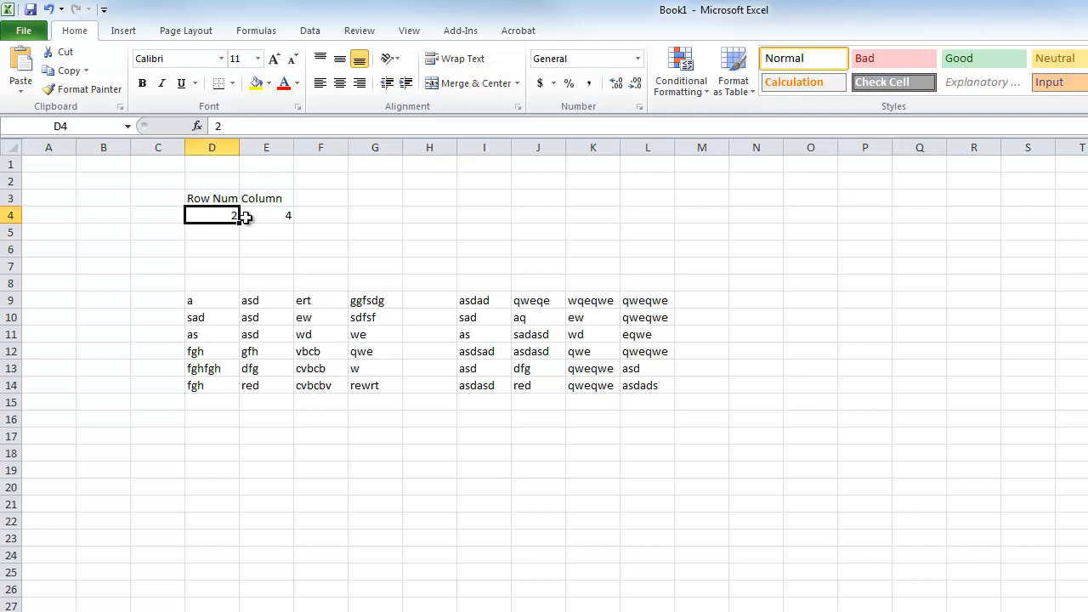
Step: Enter the formula =INDEX(D9:G14,D4,E4) in cell D6
left_click(225, 252)
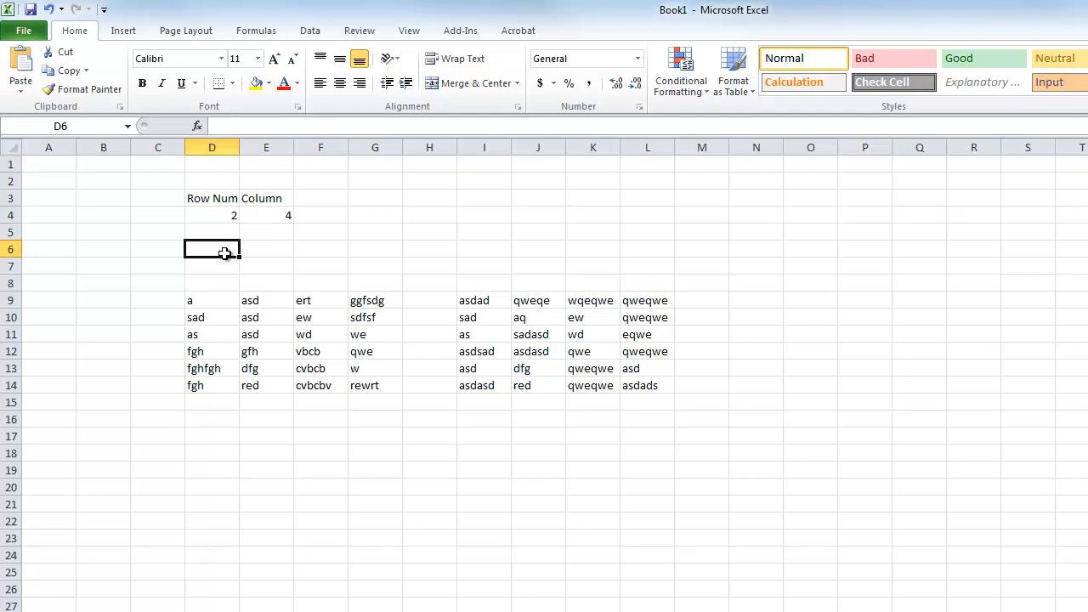
type("=index()")
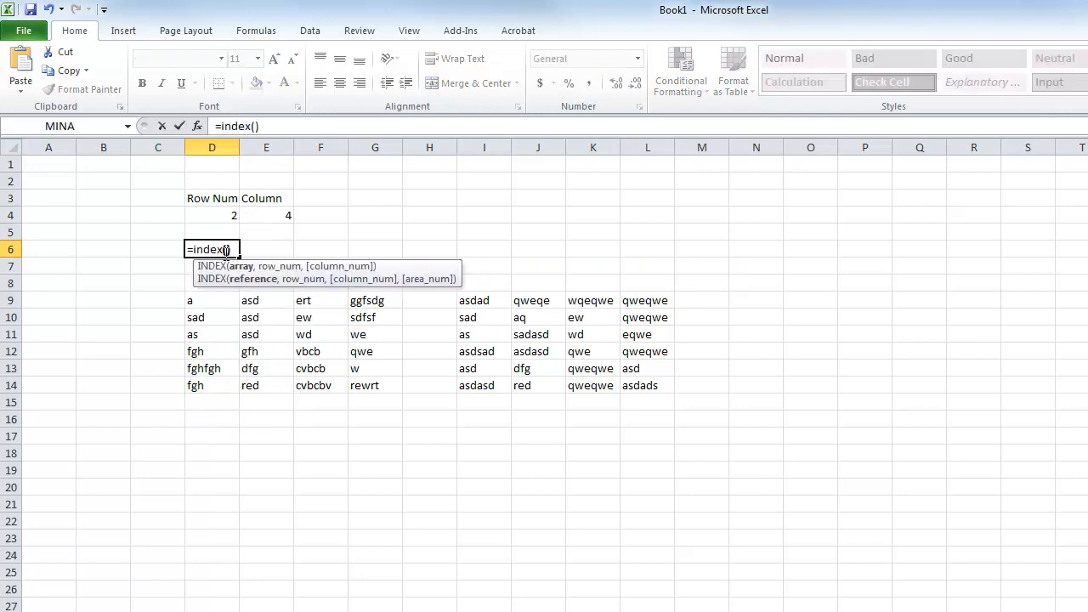
key("Return")
key("Return")
left_click(211, 303)
left_click_drag(212, 303, 367, 379)
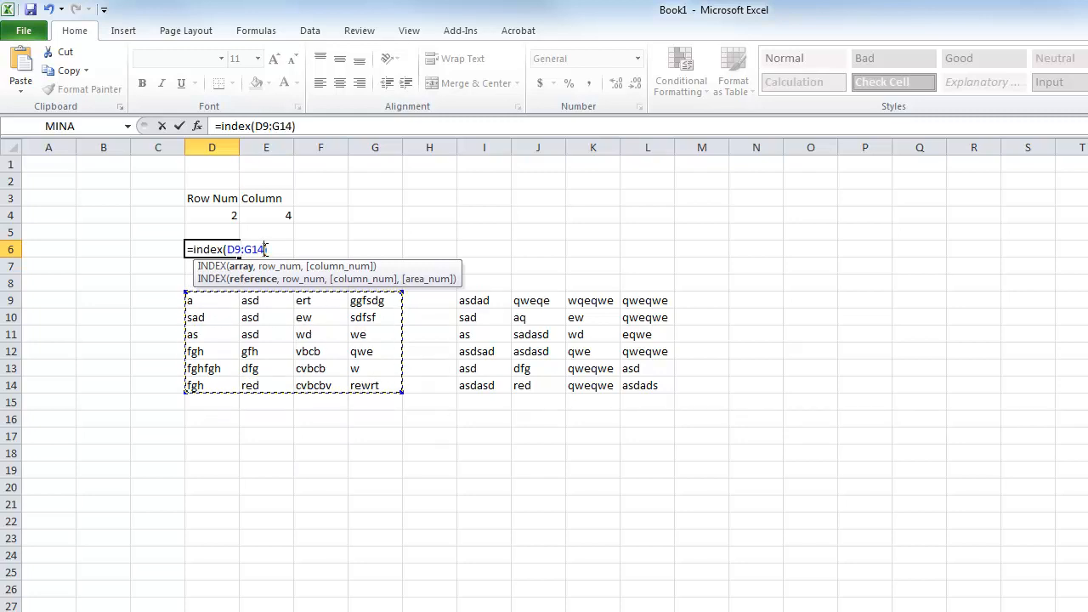
type(",")
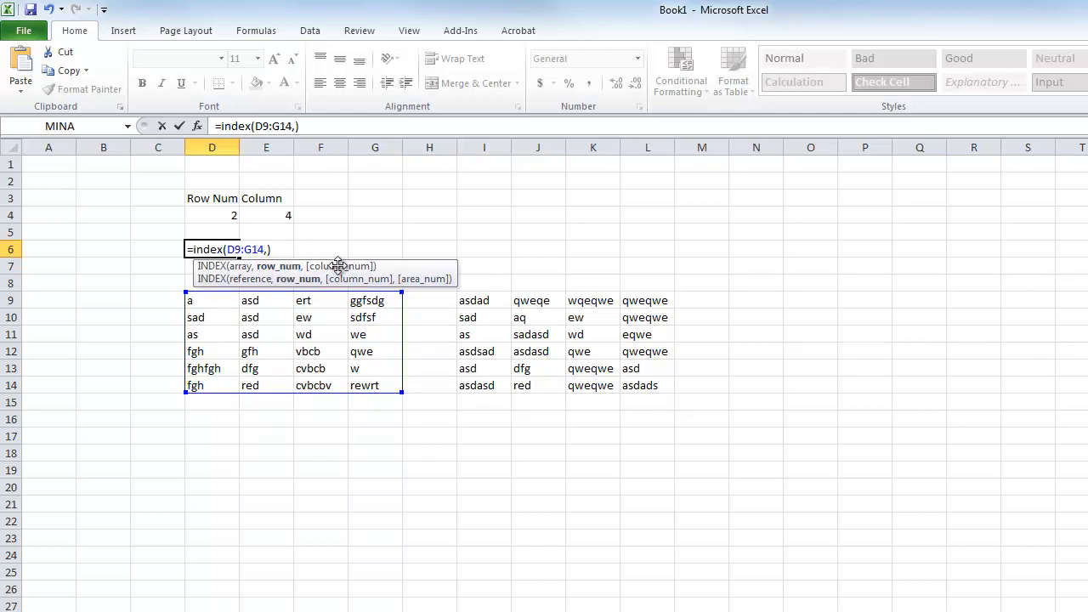
left_click(229, 212)
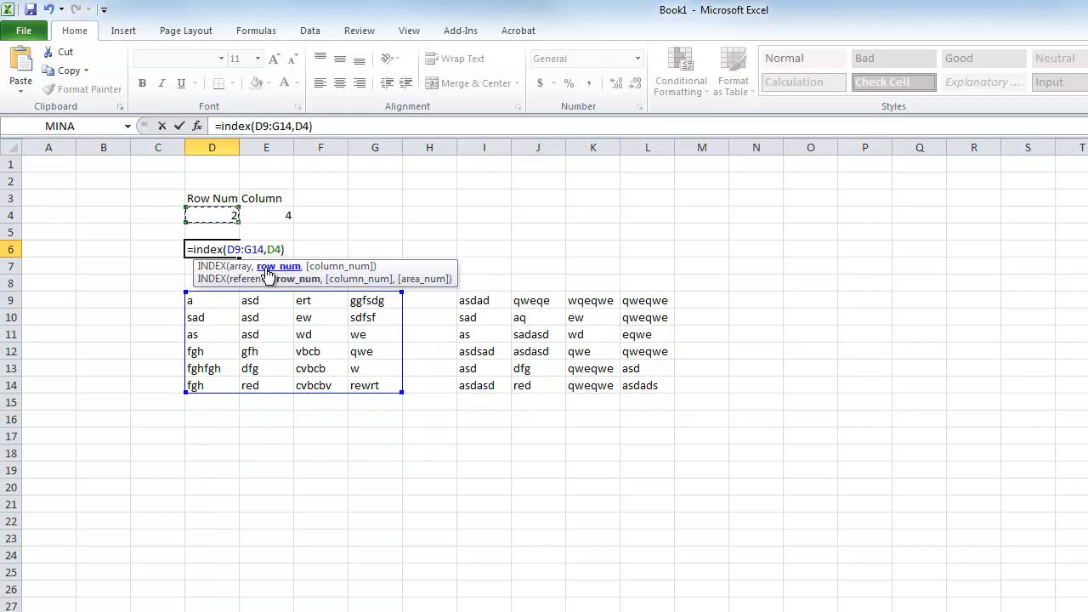
type(",")
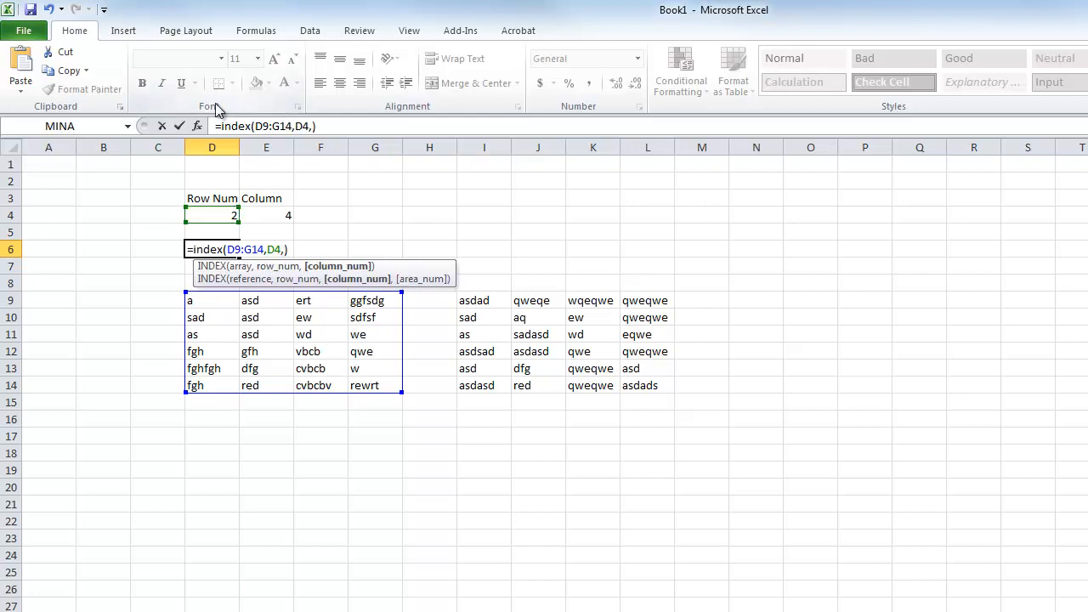
left_click(283, 214)
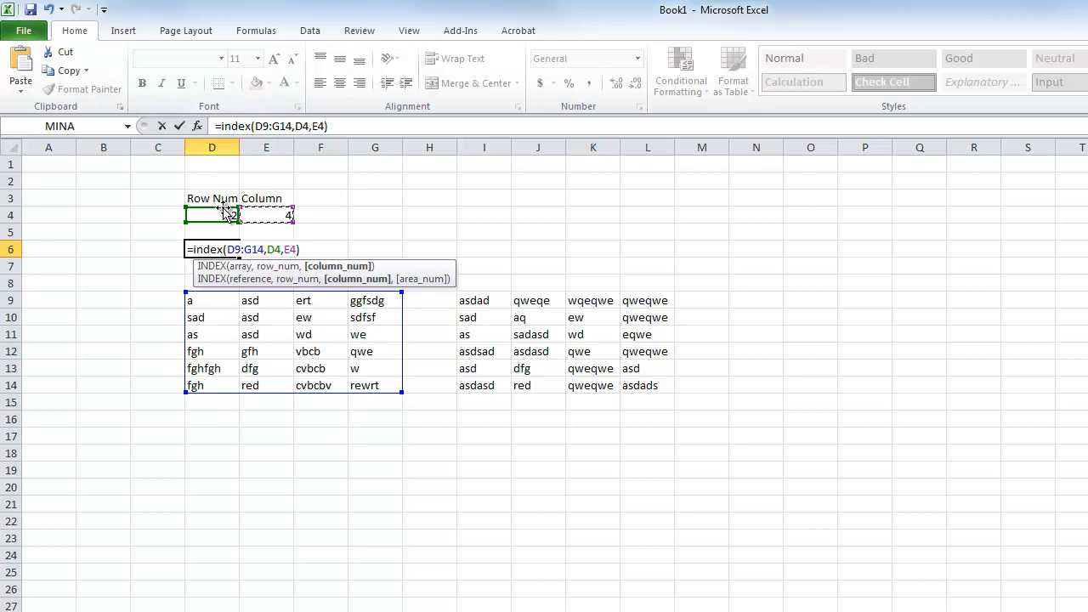
left_click(180, 126)
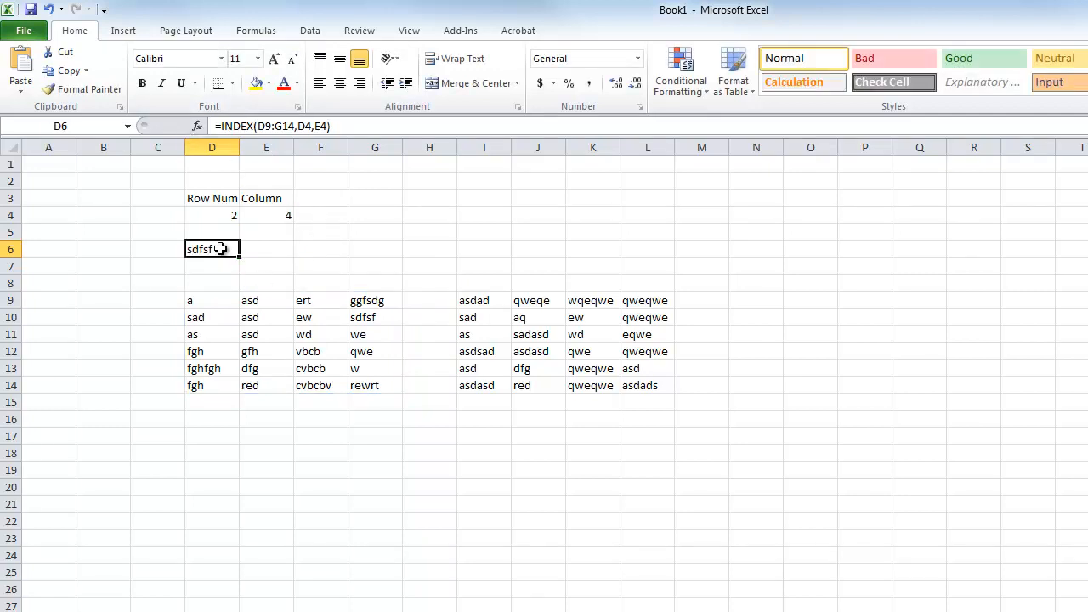
Step: Set the column number in cell E4 to 3
left_click(222, 215)
left_click(308, 367)
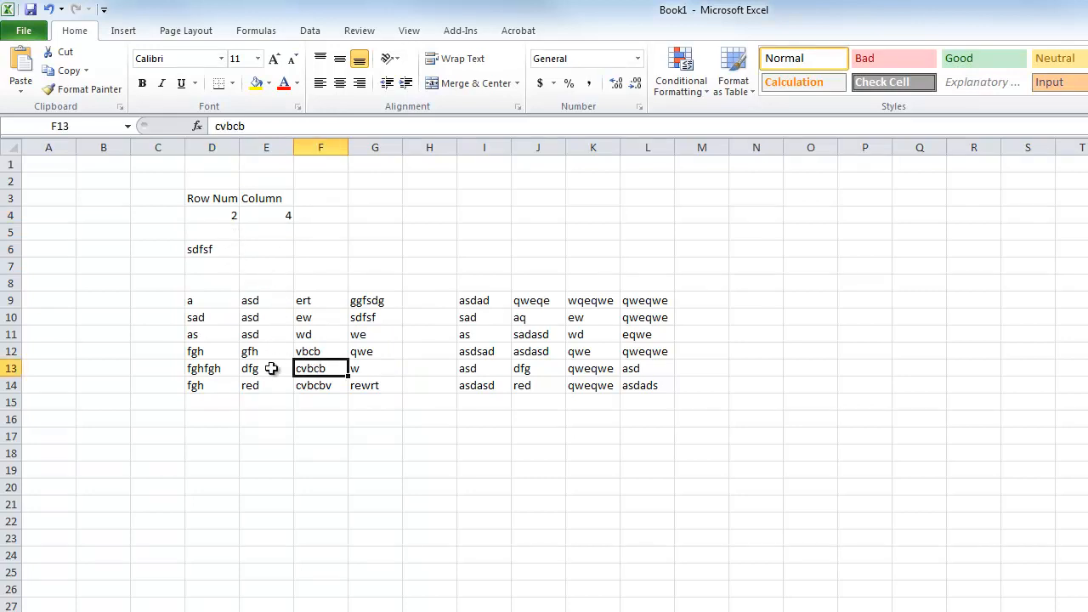
left_click(222, 214)
left_click(266, 213)
type("3")
key("ctrl+Return")
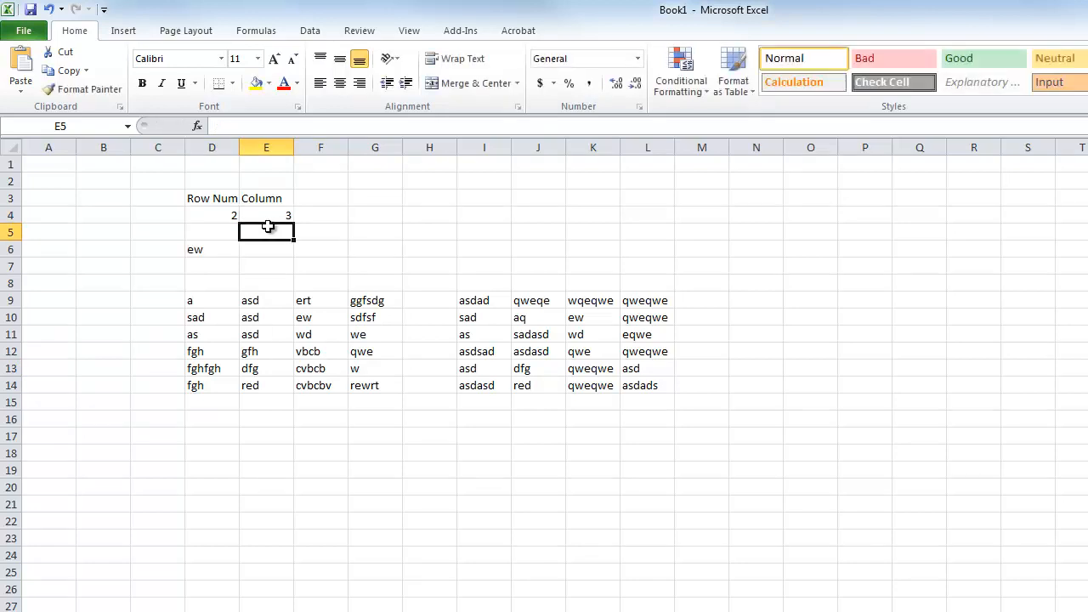
Step: Set the row number in cell D4 to 5
left_click(211, 299)
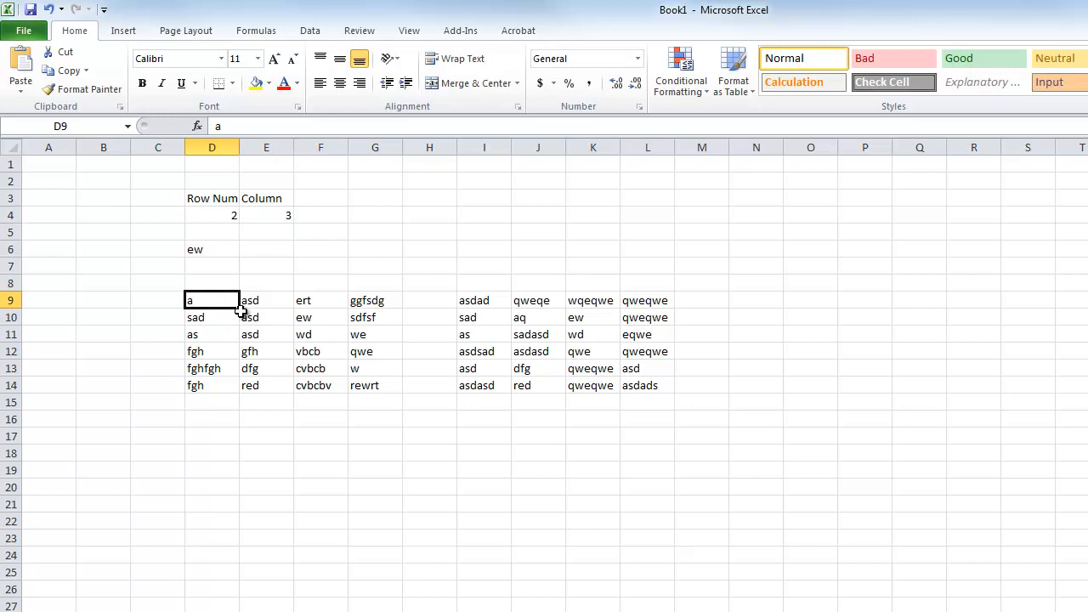
left_click_drag(295, 300, 310, 372)
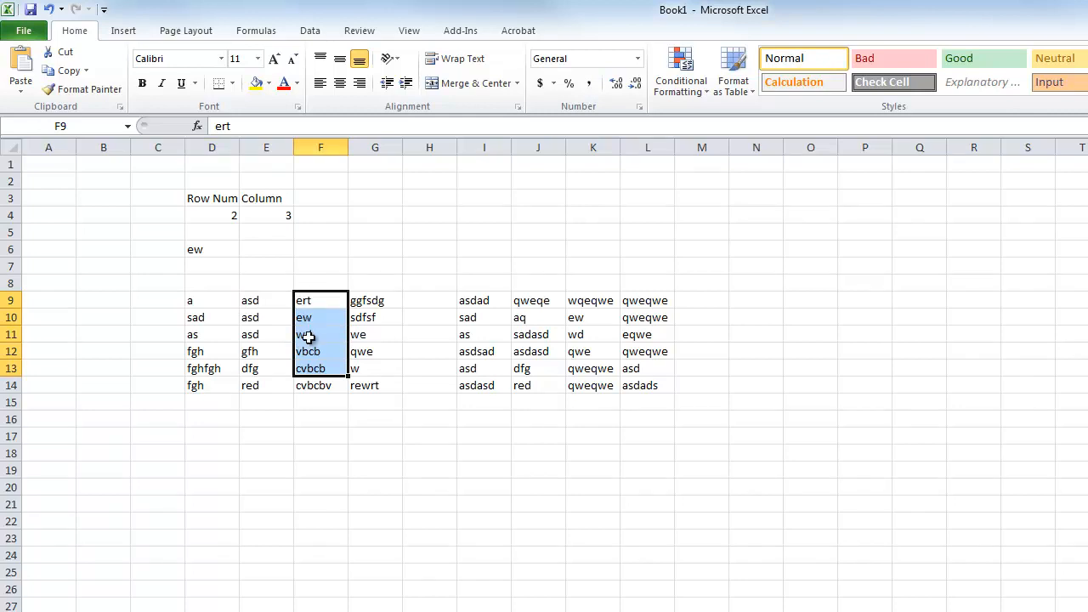
left_click(233, 215)
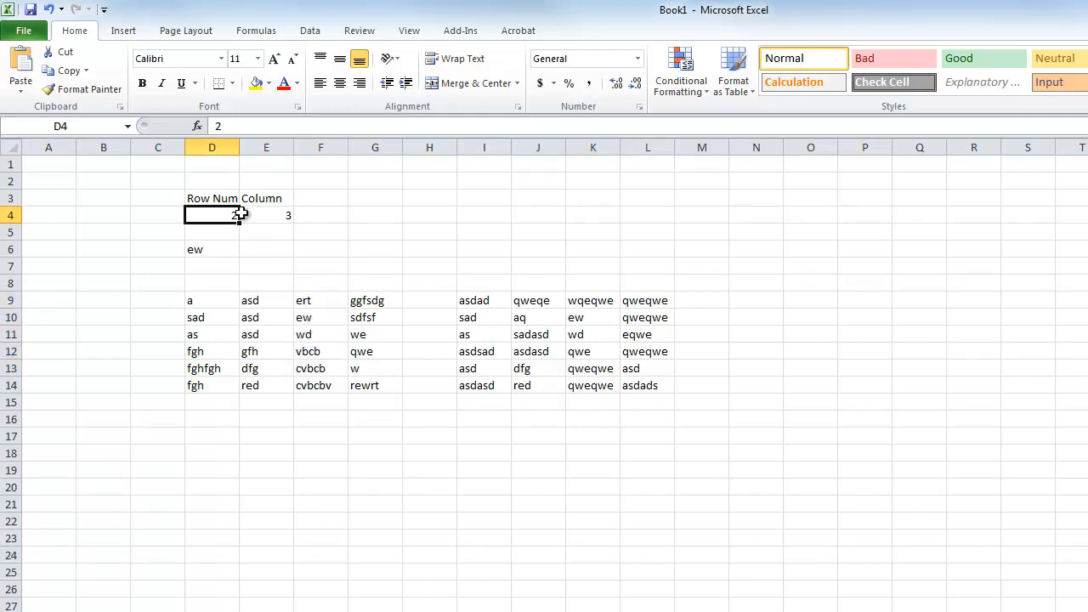
type("5")
left_click(177, 126)
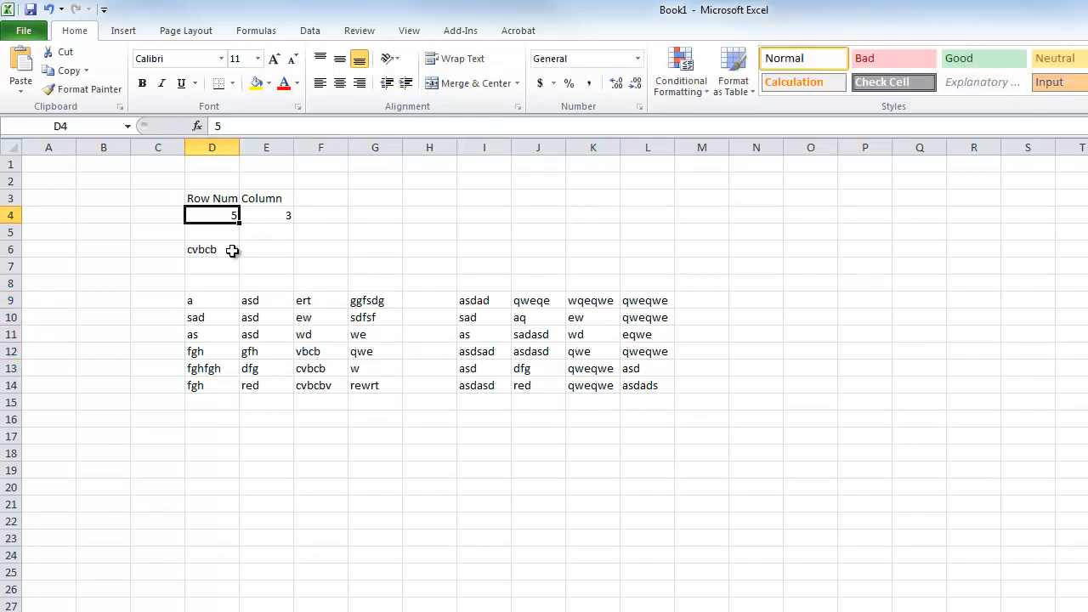
Step: Replace the text in cell F13 of the first data block with "sadasd"
left_click(313, 365)
type("sadasd")
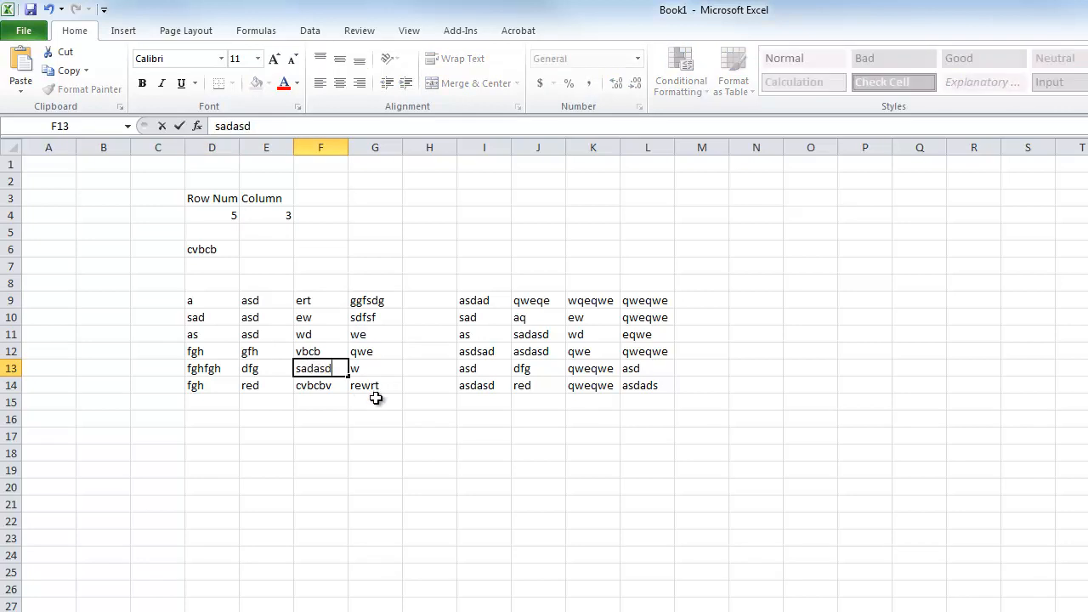
key("Return")
left_click(338, 372)
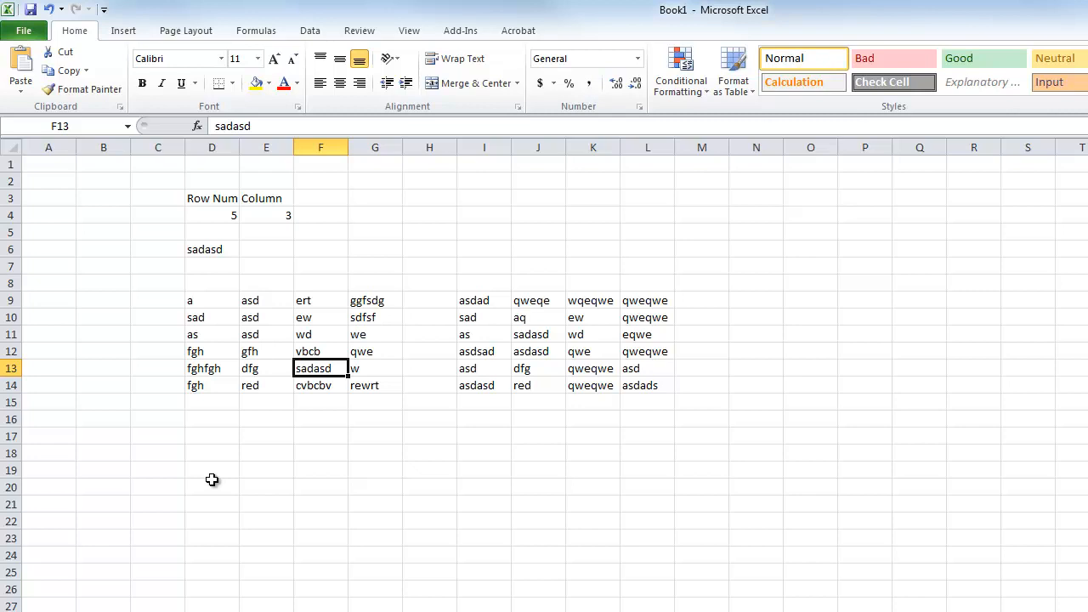
Step: Remove all arguments from the INDEX formula in cell D6, leaving only =INDEX()
left_click(552, 279)
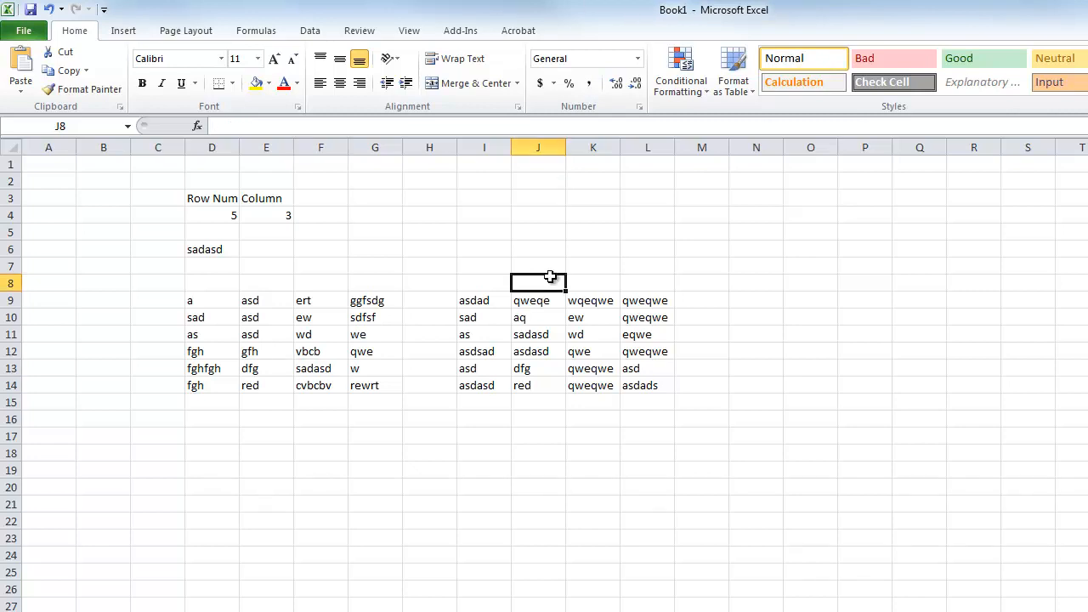
left_click_drag(480, 295, 651, 384)
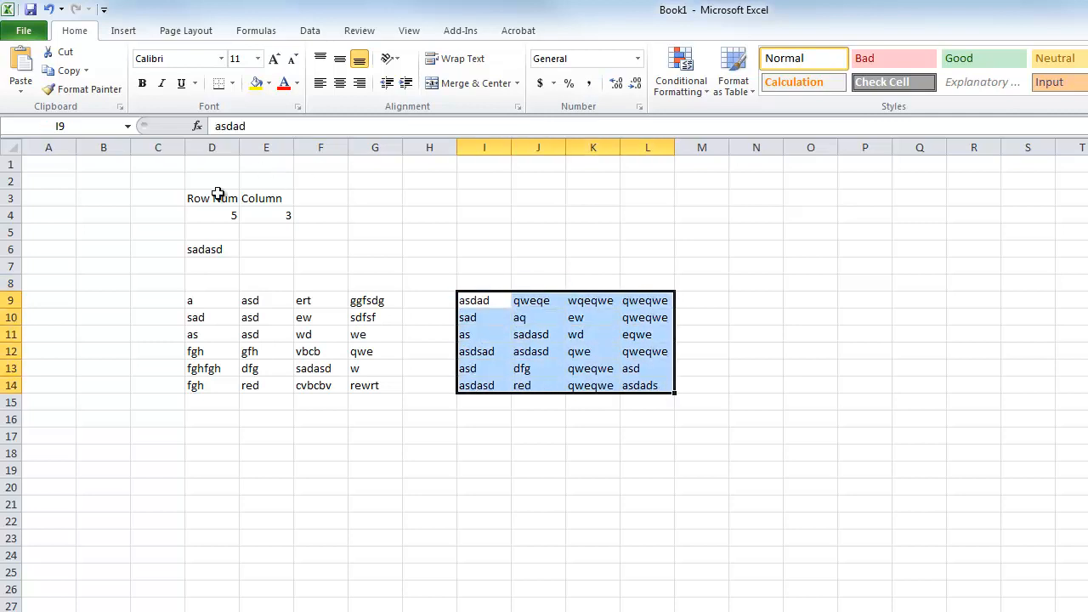
left_click(220, 250)
left_click_drag(328, 126, 291, 126)
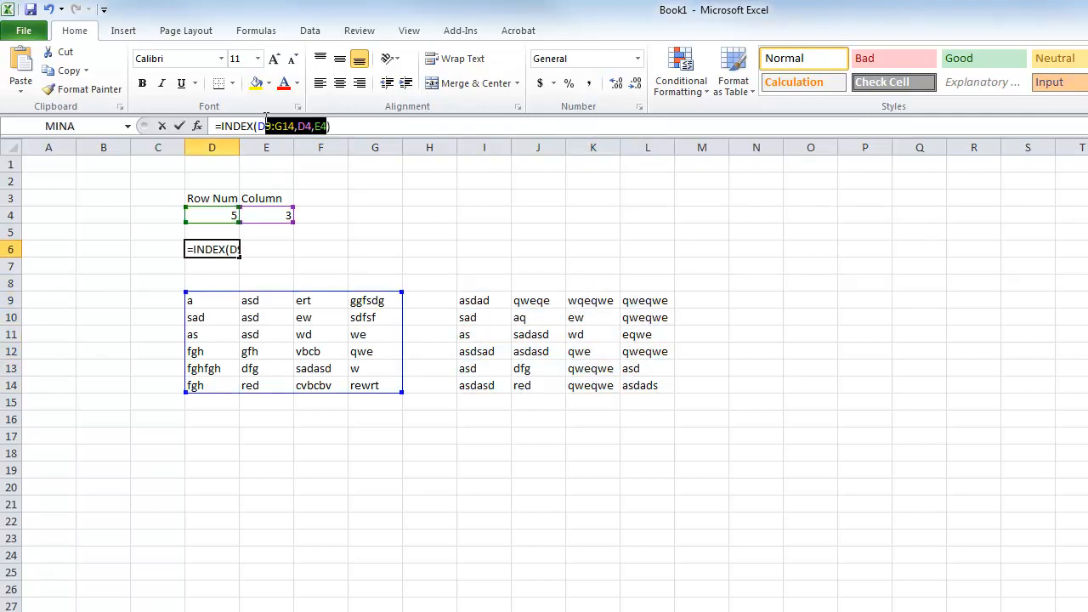
left_click(259, 119)
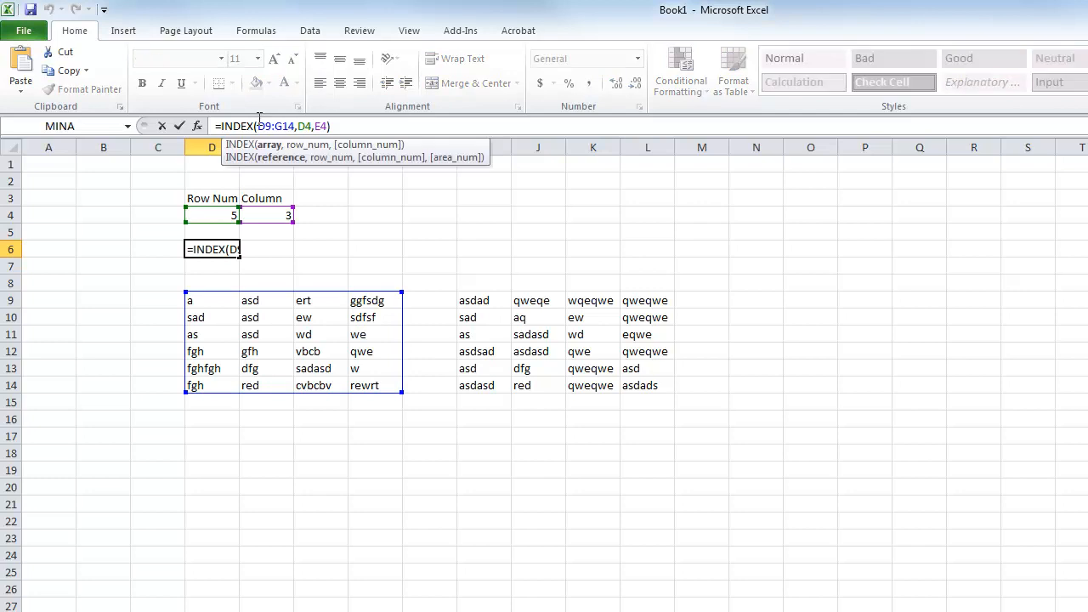
left_click(329, 126, "shift")
key("BackSpace")
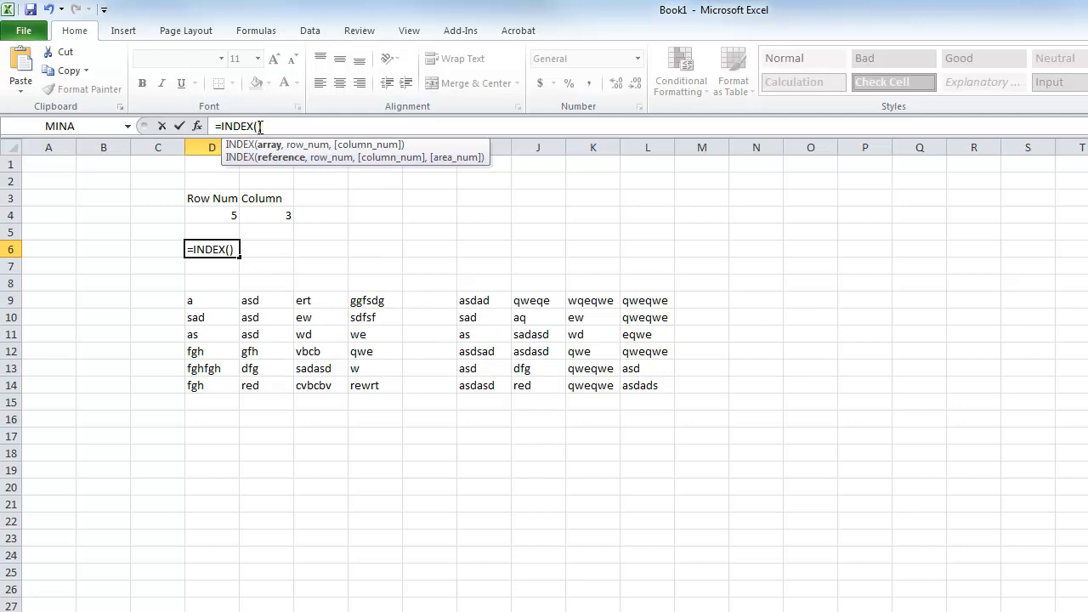
Step: Add both data blocks, D9:G14 and I9:L14, to the INDEX formula in D6, separated by a comma
left_click(212, 300)
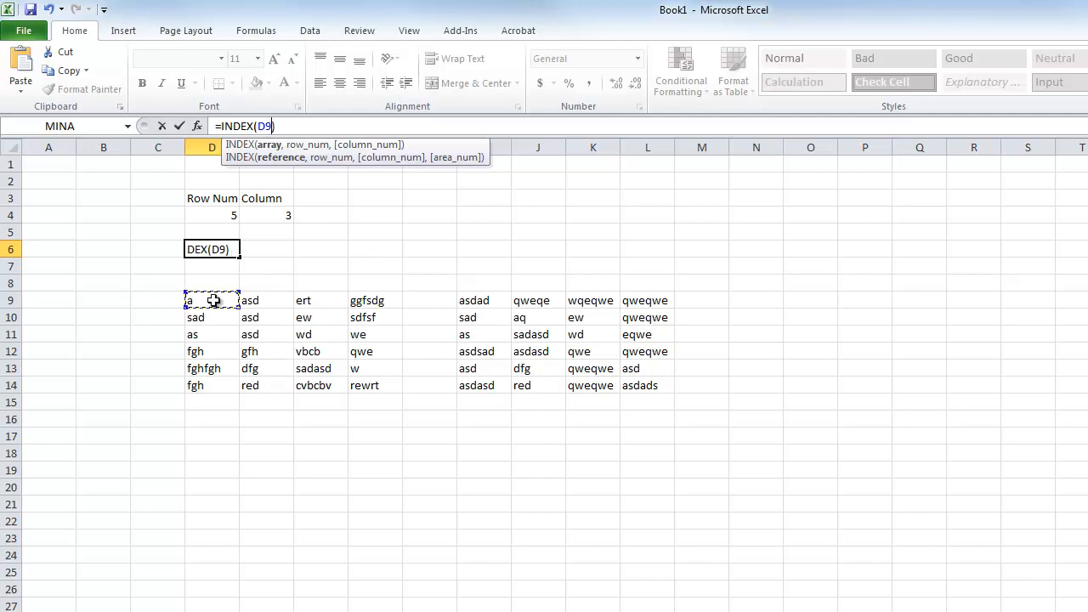
left_click_drag(213, 300, 358, 388)
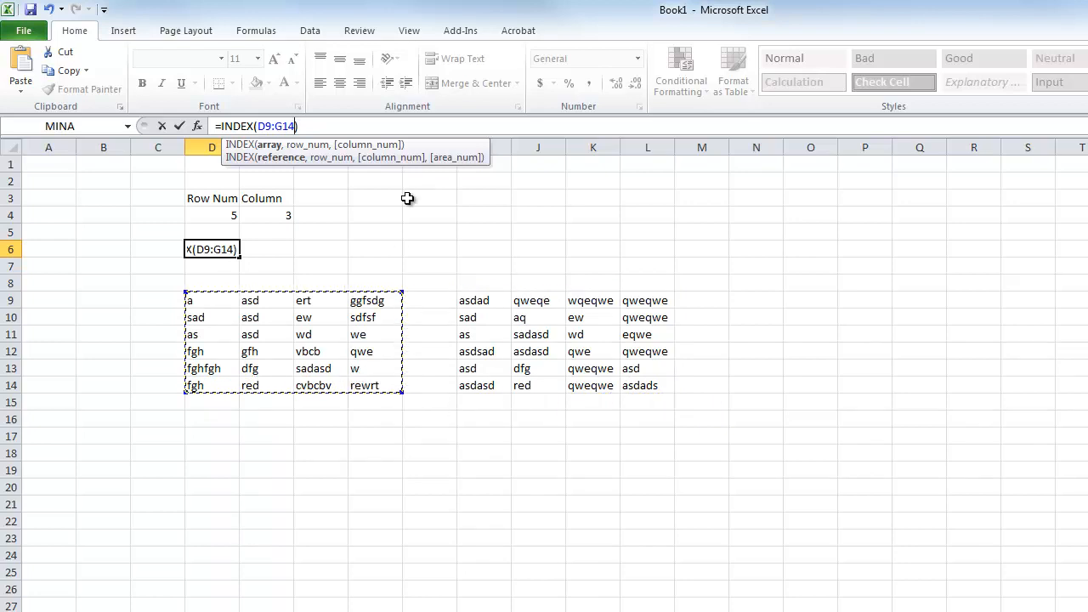
type(",")
left_click_drag(483, 301, 643, 382)
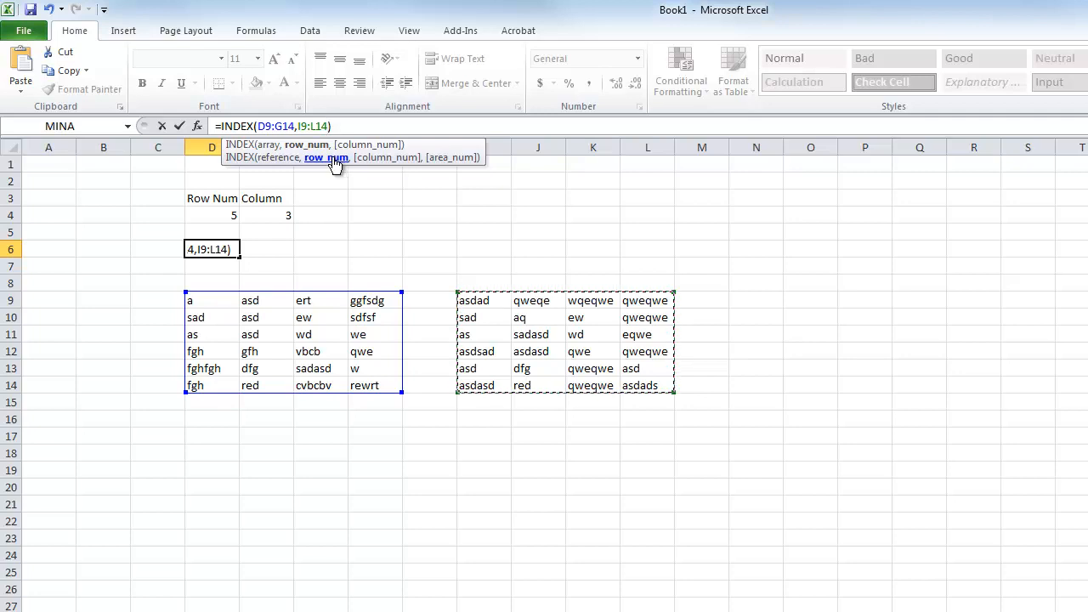
Step: Enclose the ranges D9:G14,I9:L14 in their own parentheses inside the INDEX formula
type(")")
key("Return")
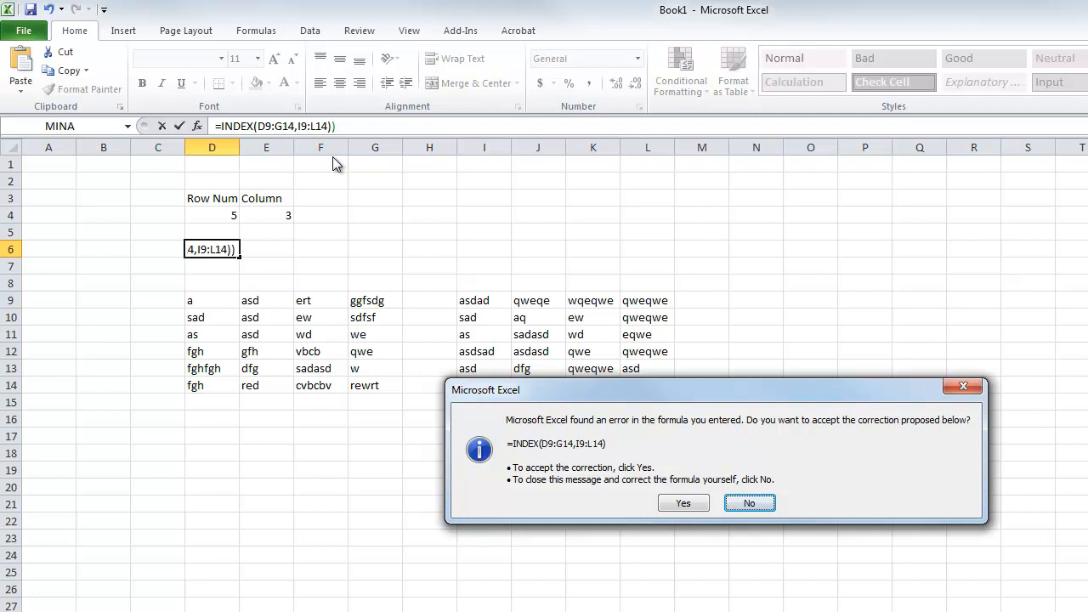
key("Return")
key("Left")
key("Left")
key("Left")
key("Left")
key("Left")
key("Left")
key("Left")
key("Left")
key("Left")
key("Left")
key("Left")
key("Left")
key("Left")
key("Left")
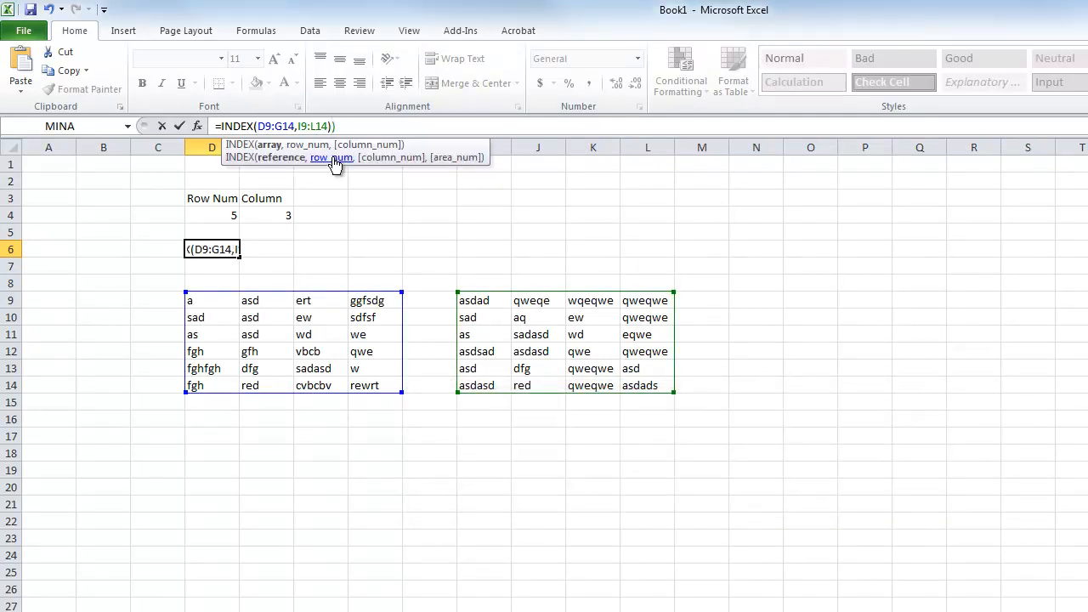
type("(")
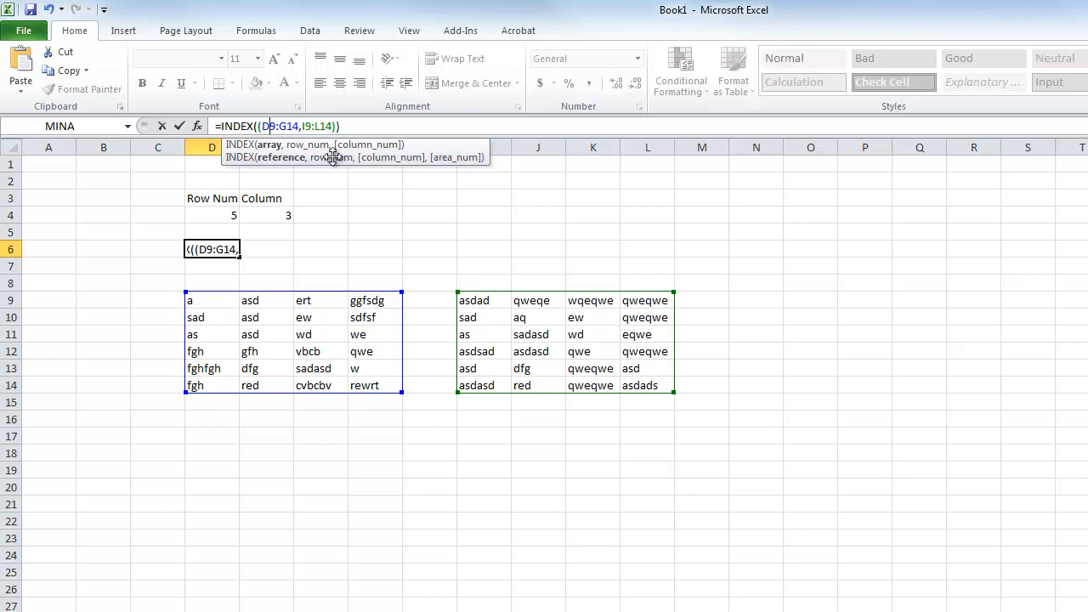
Step: Add D4 as the row number and E4 as the column number to the INDEX formula, following the parenthesised ranges
key("Right")
key("Right")
key("Right")
key("Right")
key("Right")
key("Right")
key("Right")
key("Right")
key("Right")
key("Right")
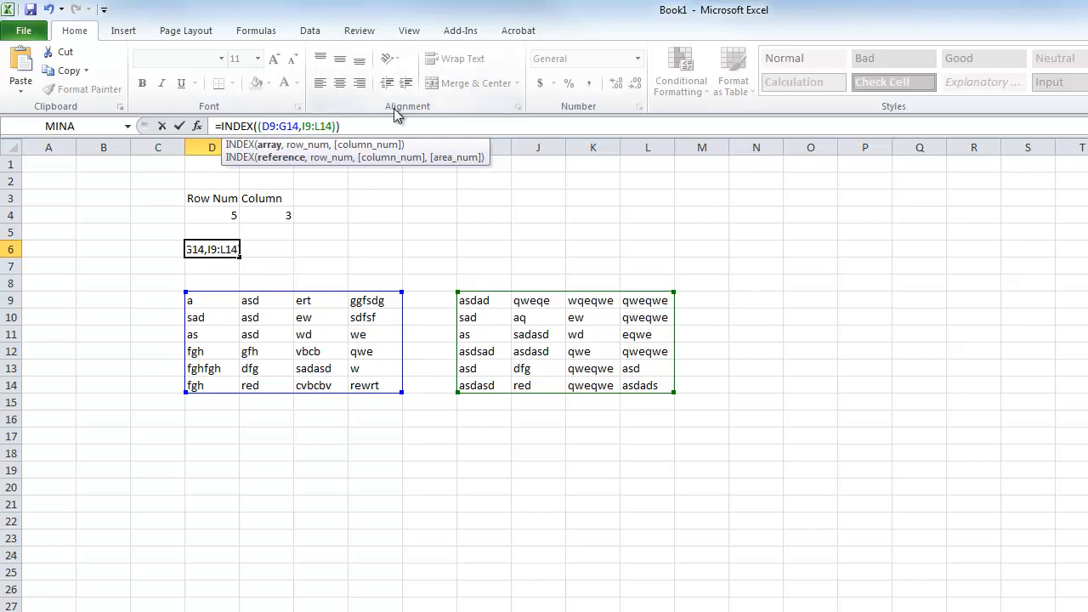
type(",")
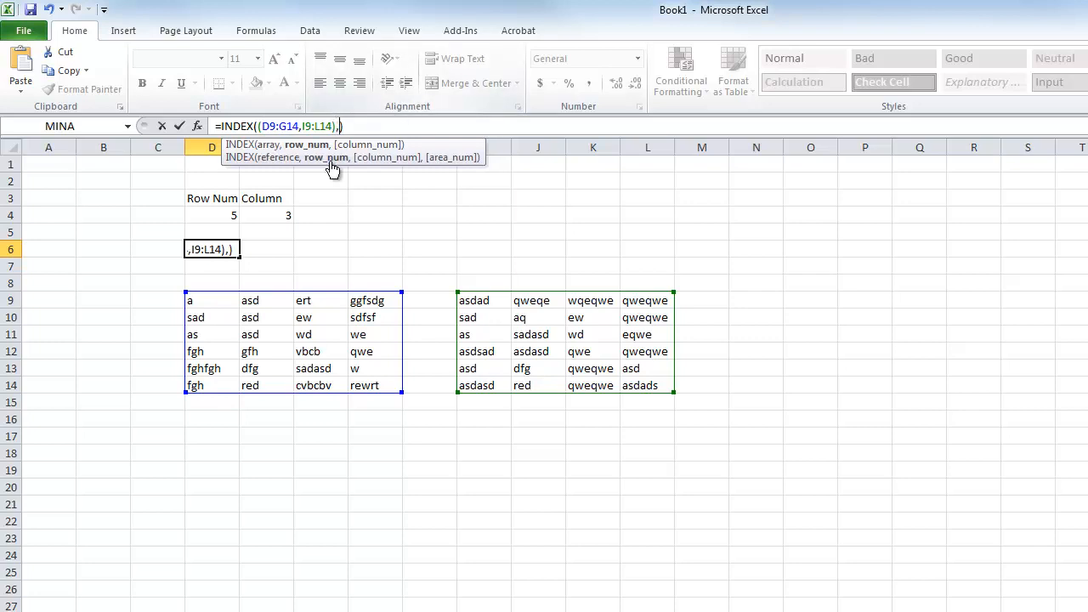
left_click(225, 212)
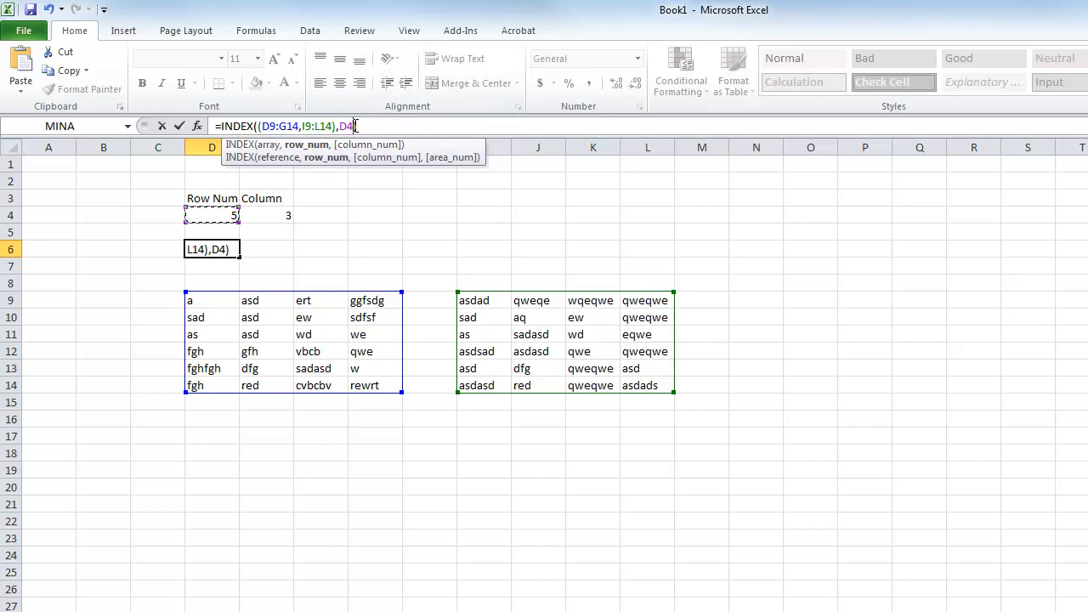
type(",")
left_click(287, 216)
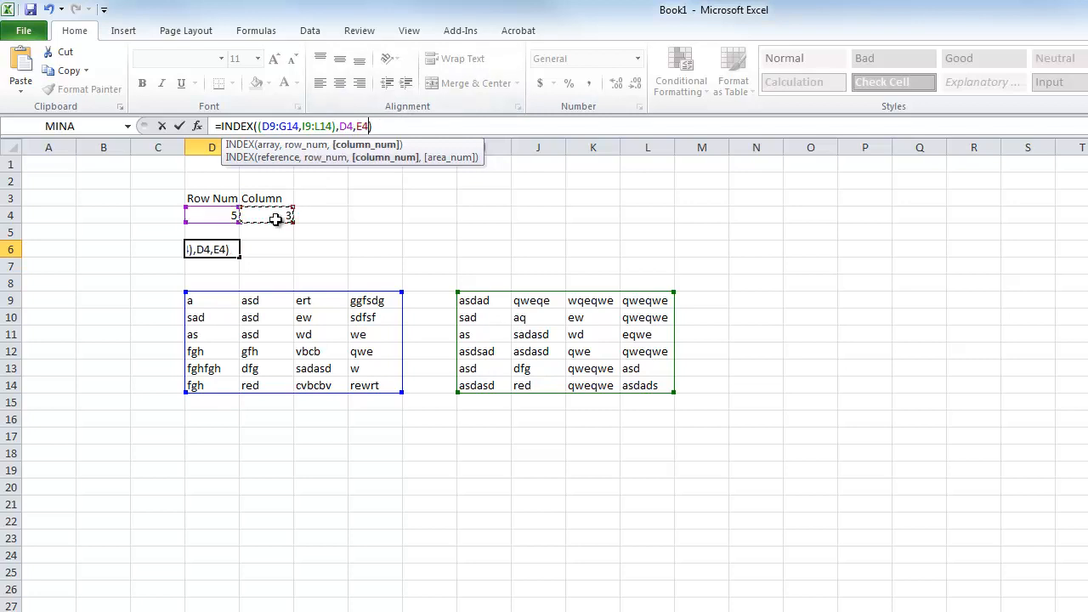
Step: Add the empty cell F4 as the area number argument and commit the INDEX formula in D6
type(",")
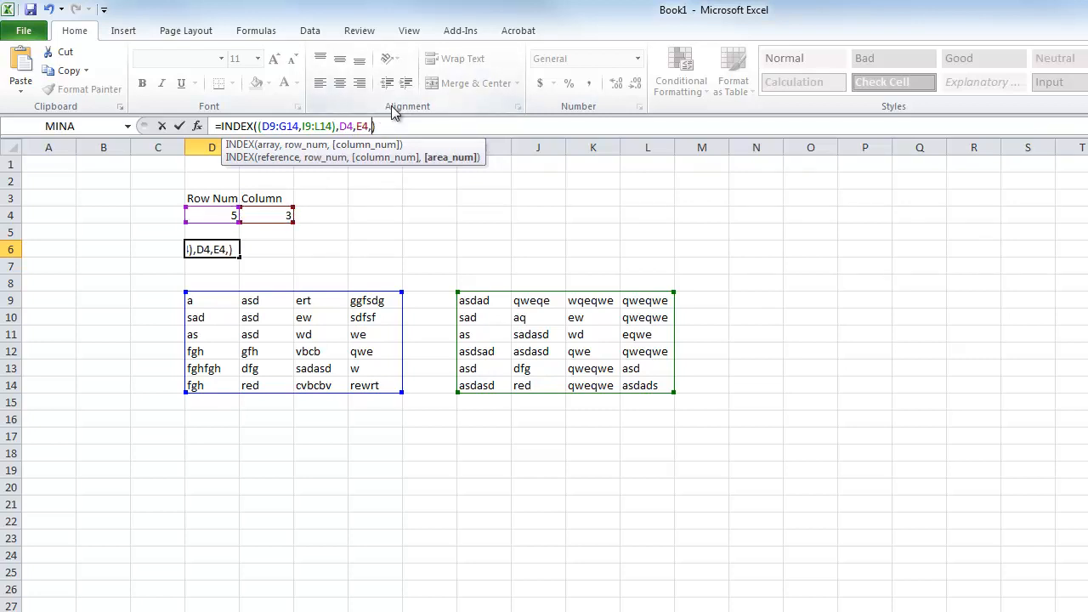
left_click(325, 214)
left_click(180, 125)
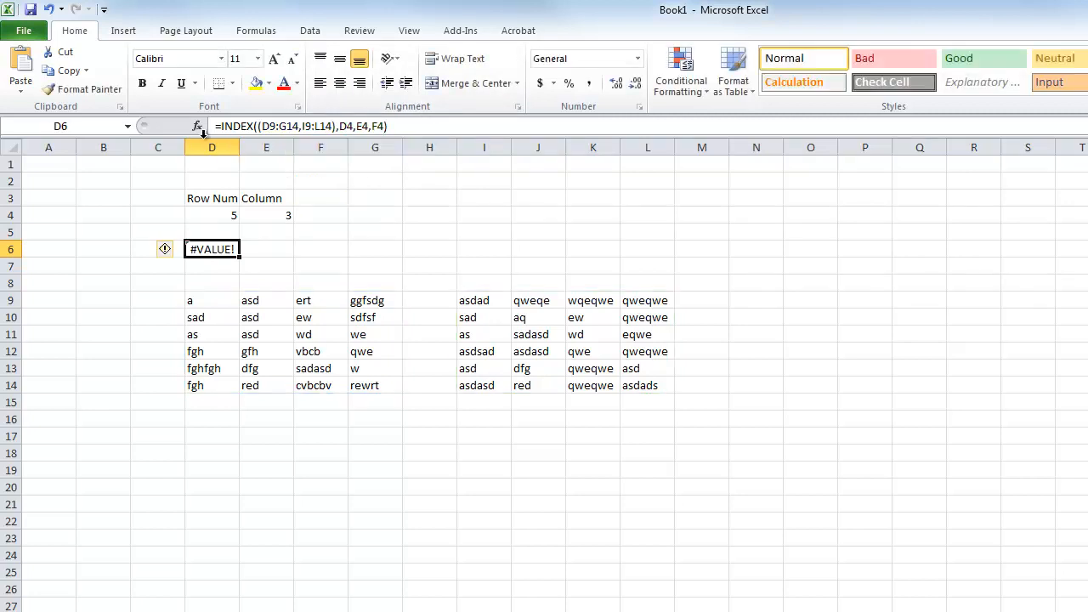
Step: Label cell F3 "Table" and enter 2 as the area number in F4 below it
left_click(292, 195)
left_click(302, 196)
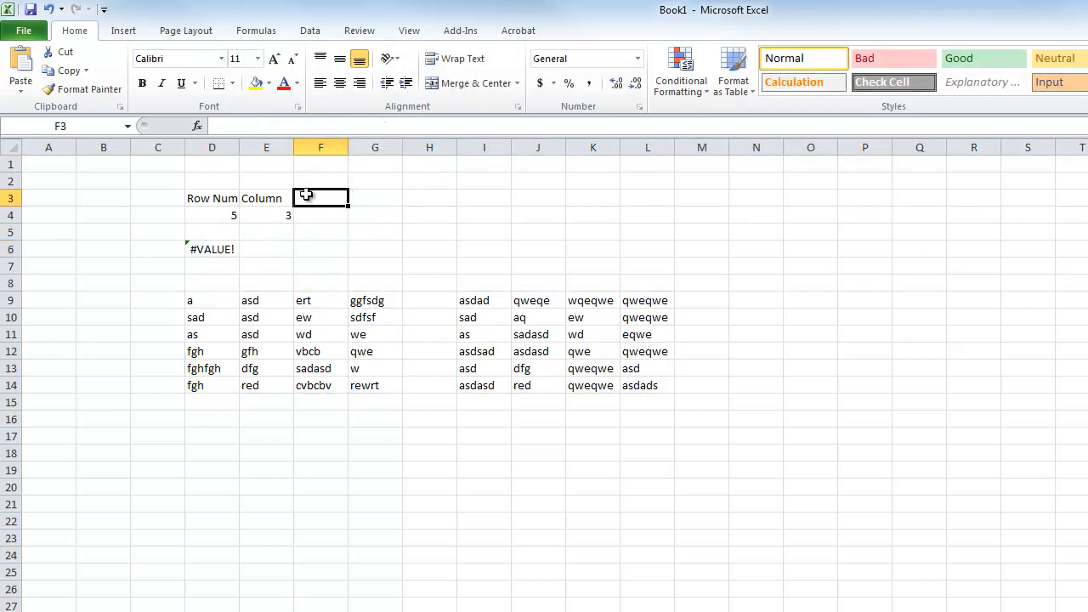
type("Area")
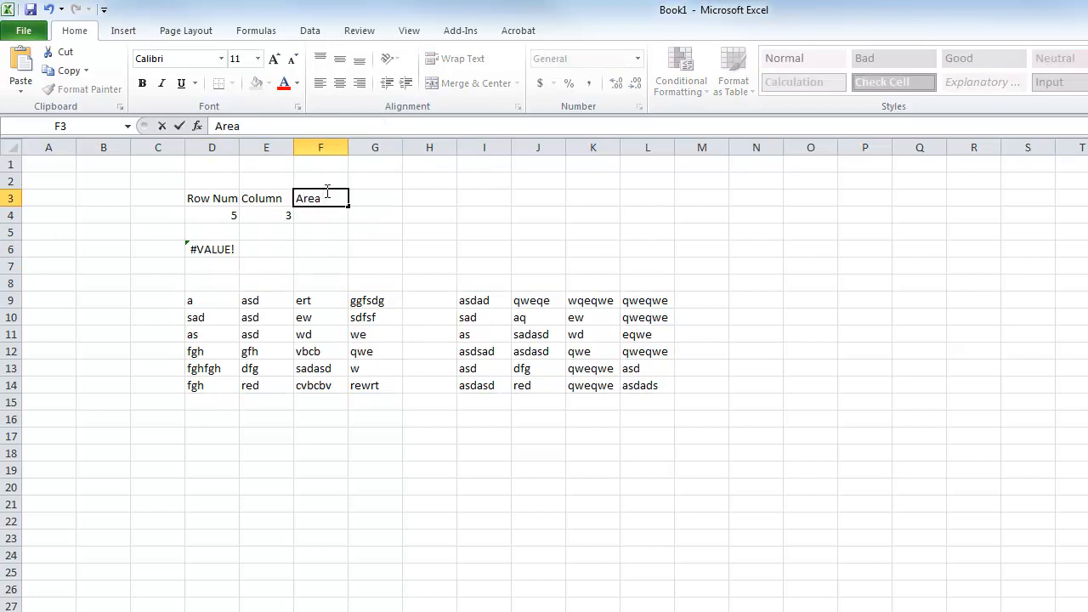
type(" T")
key("BackSpace")
key("BackSpace")
key("BackSpace")
key("BackSpace")
key("BackSpace")
key("BackSpace")
type("Tab")
type(";")
type("e")
key("Return")
type("2")
key("Return")
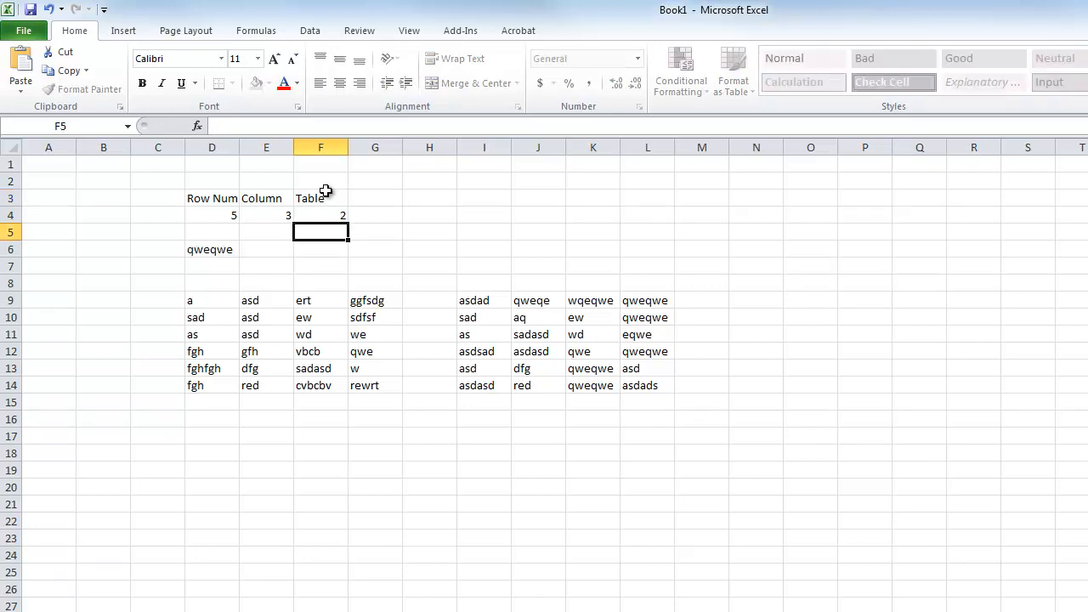
Step: Replace the text in cell K13, at row 5 and column 3 of the second data block, with "asdaw"
left_click(323, 214)
left_click_drag(482, 305, 591, 368)
left_click(591, 369)
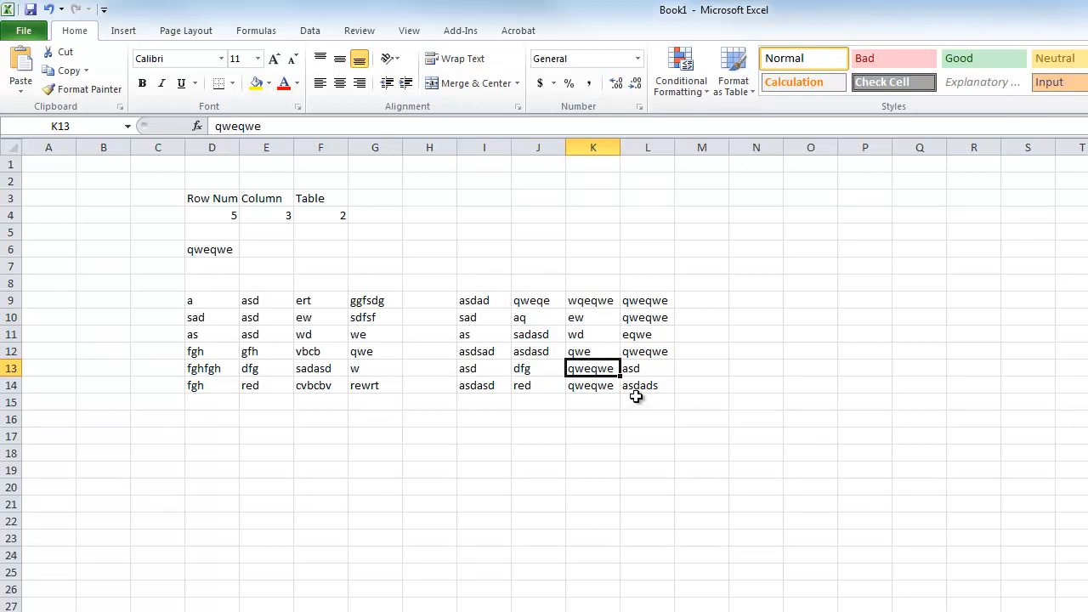
left_click_drag(238, 267, 236, 253)
left_click(593, 384)
left_click(592, 368)
type("asdaw")
key("Return")
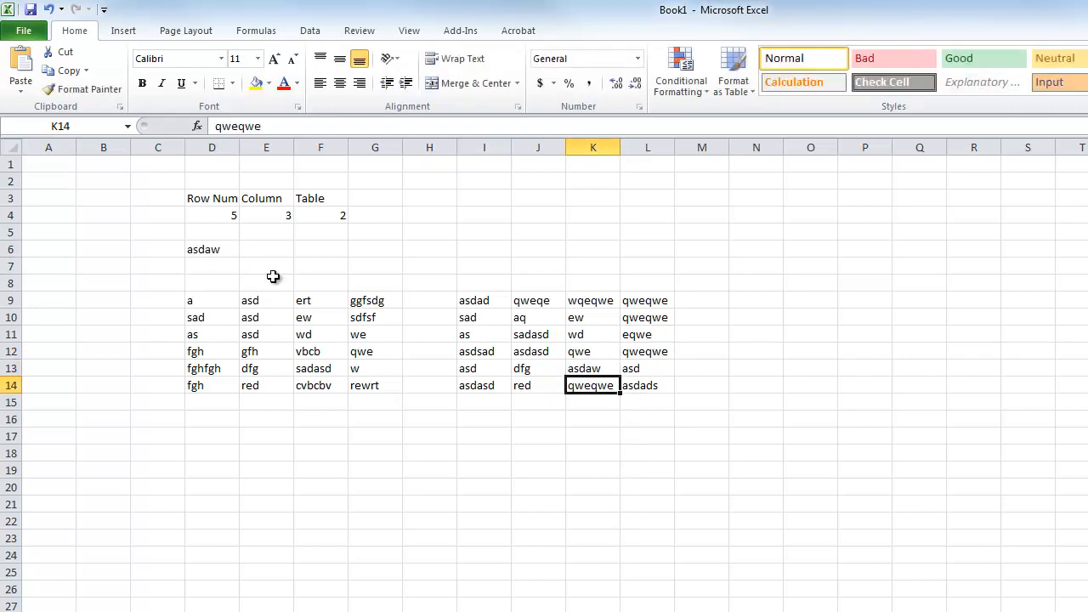
Step: Compare D6 with K13 and examine the reference, row, column and area arguments of the INDEX formula in D6
left_click(216, 253)
left_click(569, 364)
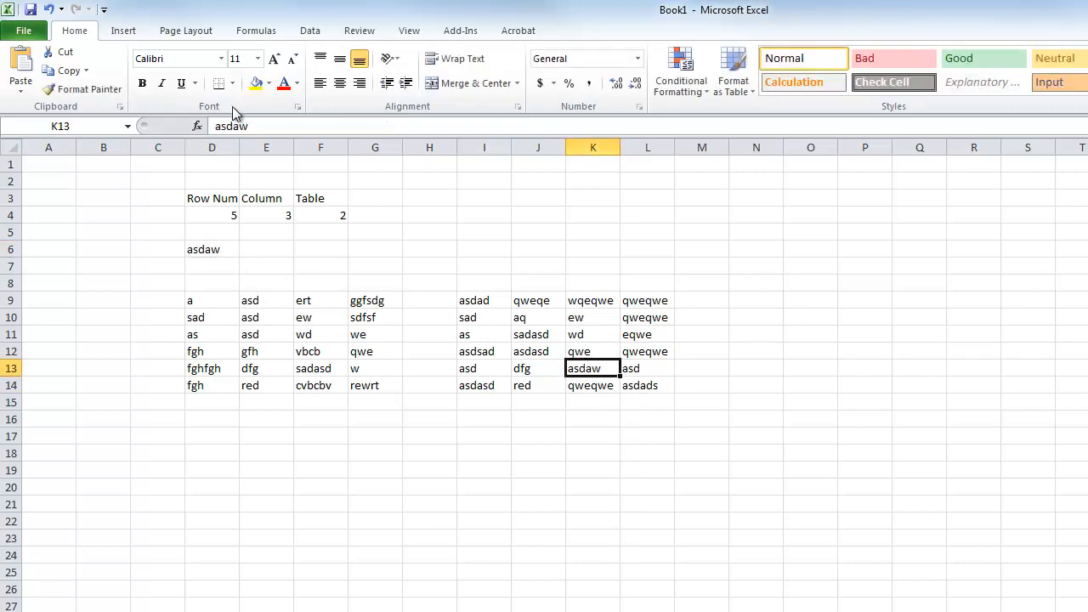
left_click(225, 248)
left_click_drag(259, 126, 334, 116)
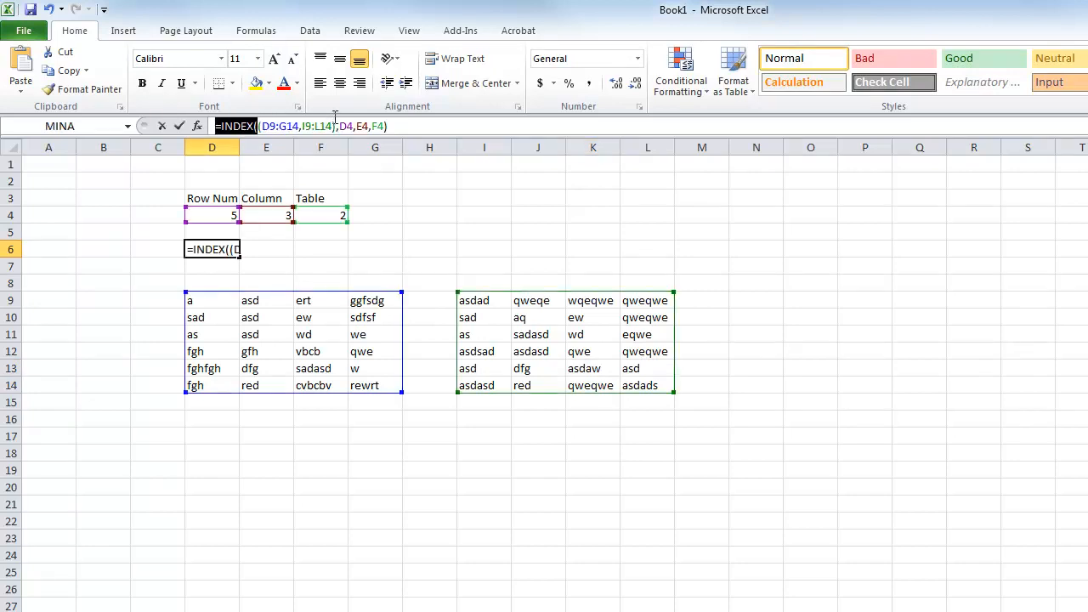
left_click(289, 158)
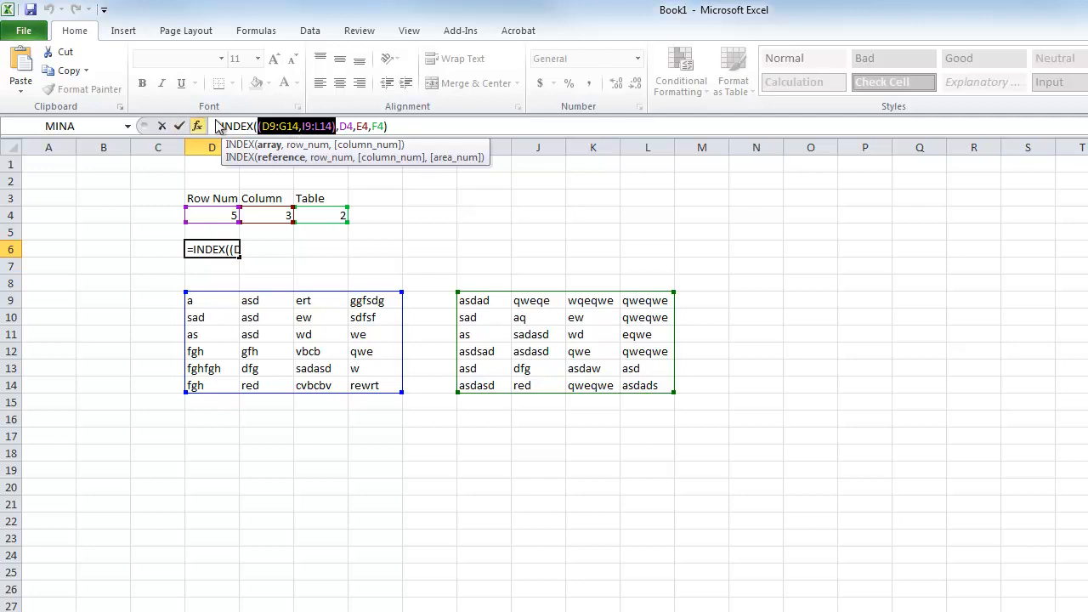
double_click(344, 127)
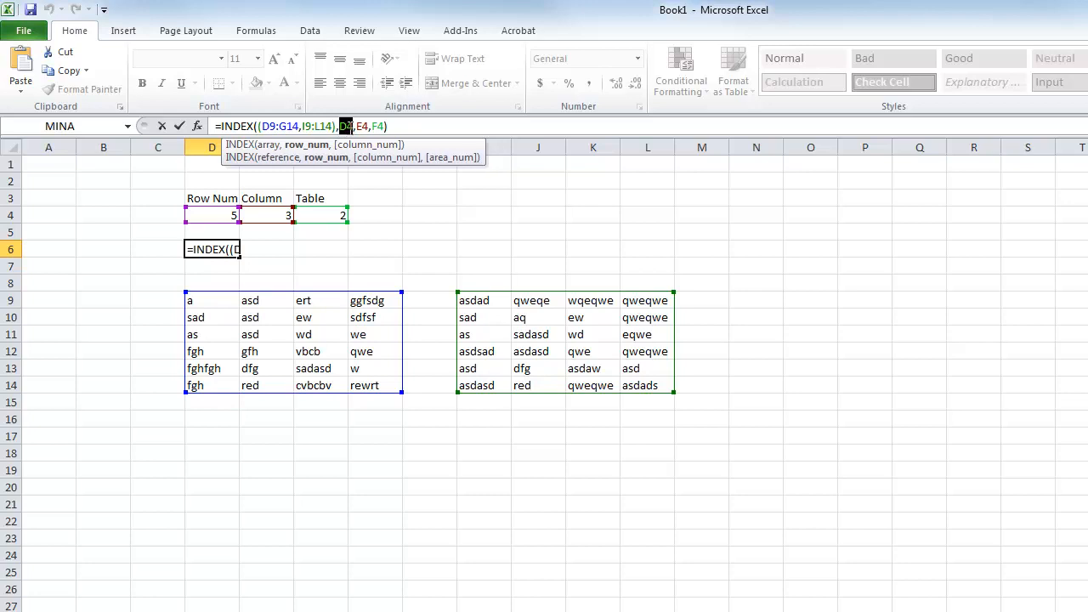
double_click(363, 127)
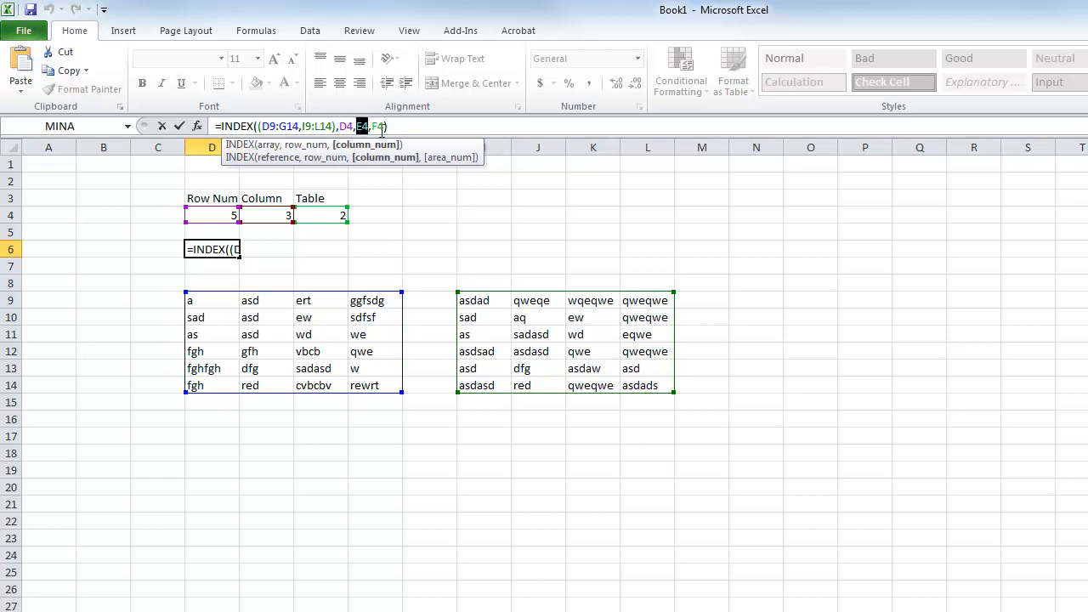
left_click_drag(381, 130, 382, 125)
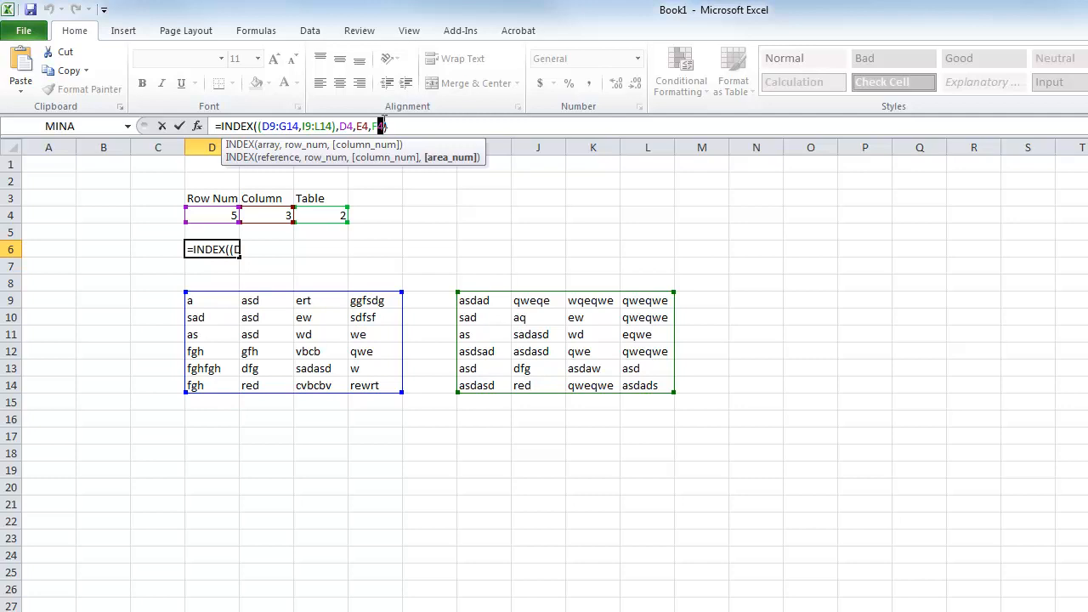